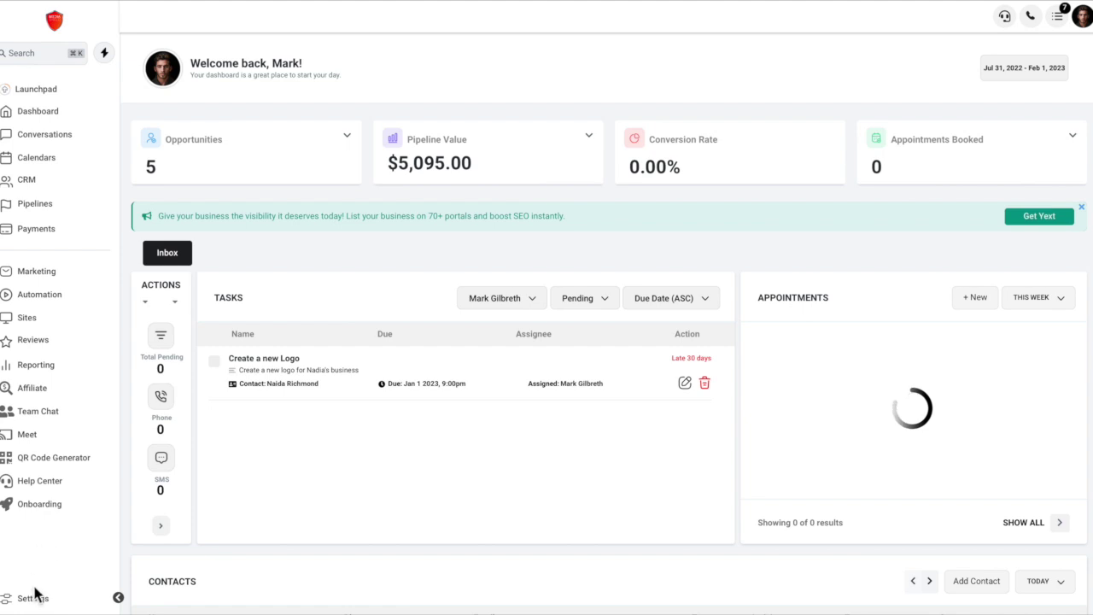
# Step: Open the Business Profile settings and view the time zone choices for the business's physical address
pyautogui.click(34, 601)
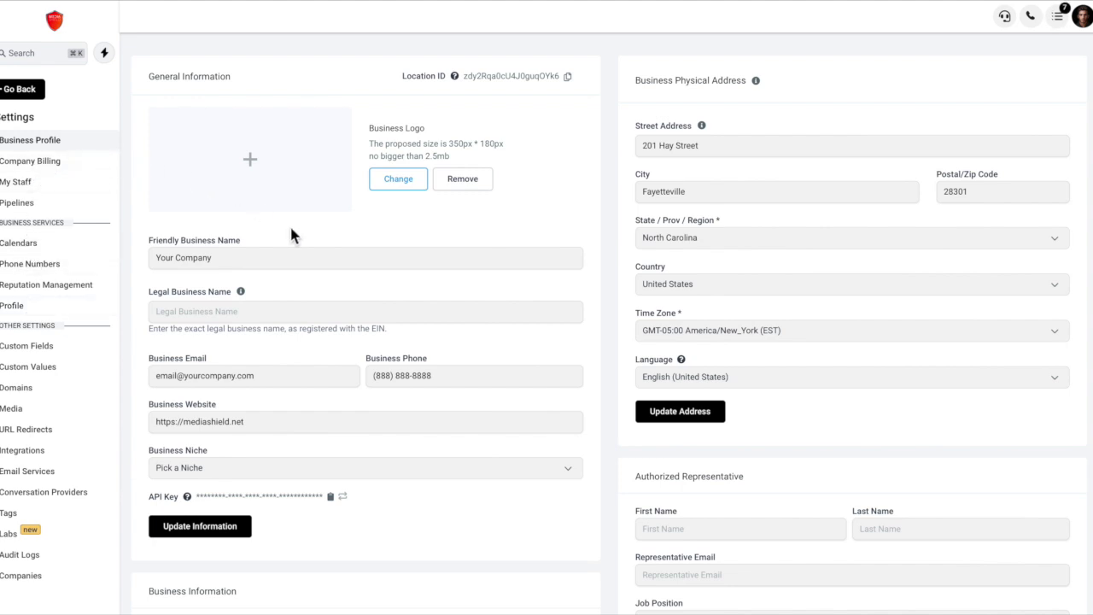
pyautogui.scroll(-1, 291, 231)
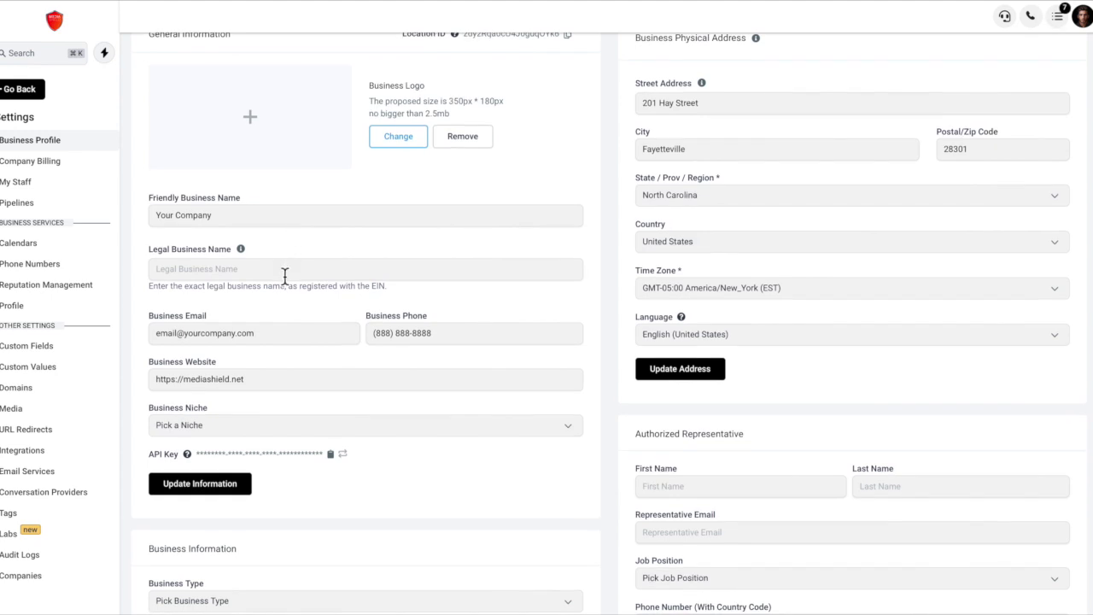
pyautogui.scroll(1, 303, 286)
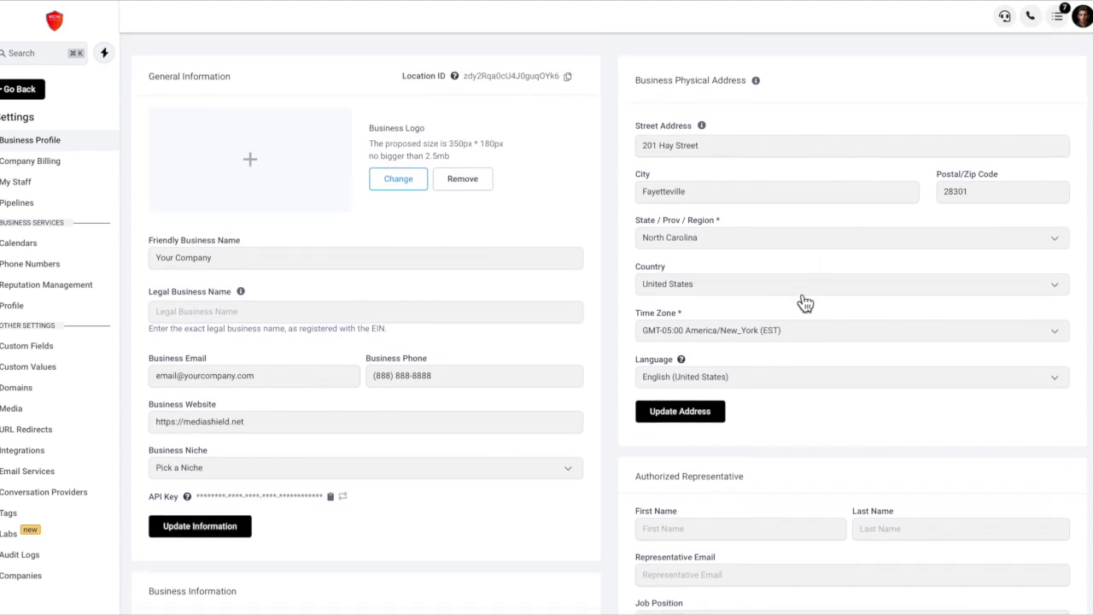
pyautogui.click(797, 344)
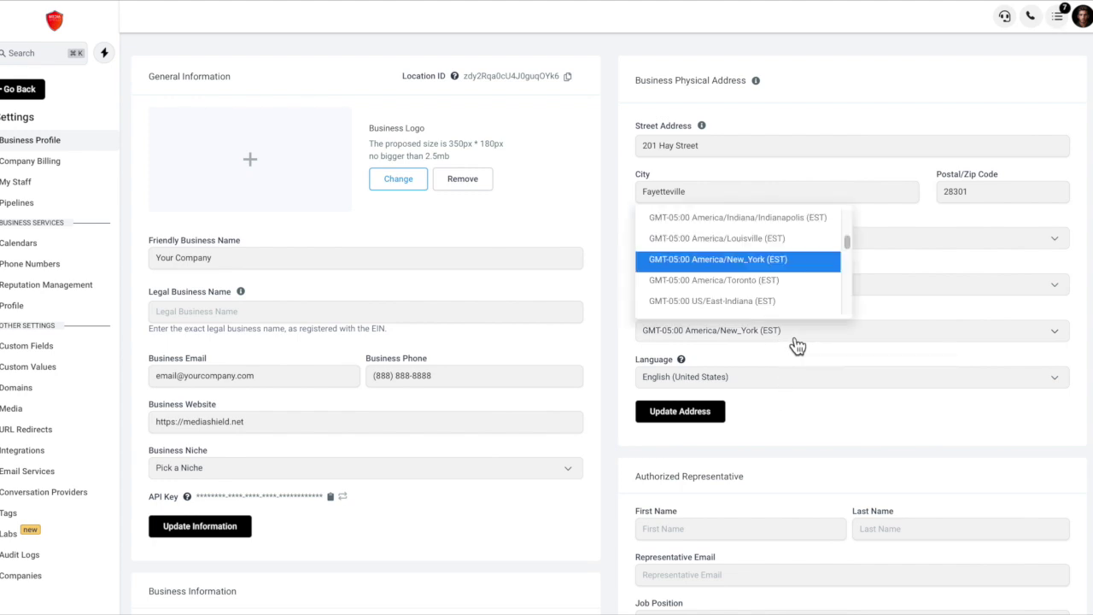
pyautogui.click(797, 345)
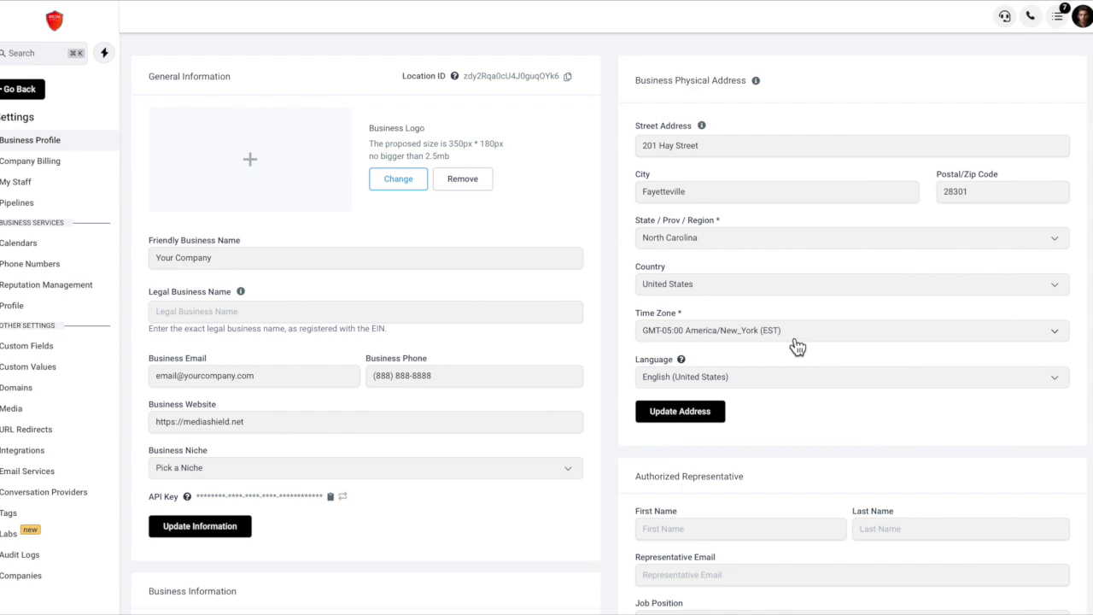
# Step: In the General settings, turn off Merge Facebook Contacts By Name and Disable Contact Timezone, with duplicate contacts and opportunities allowed
pyautogui.scroll(-5, 797, 344)
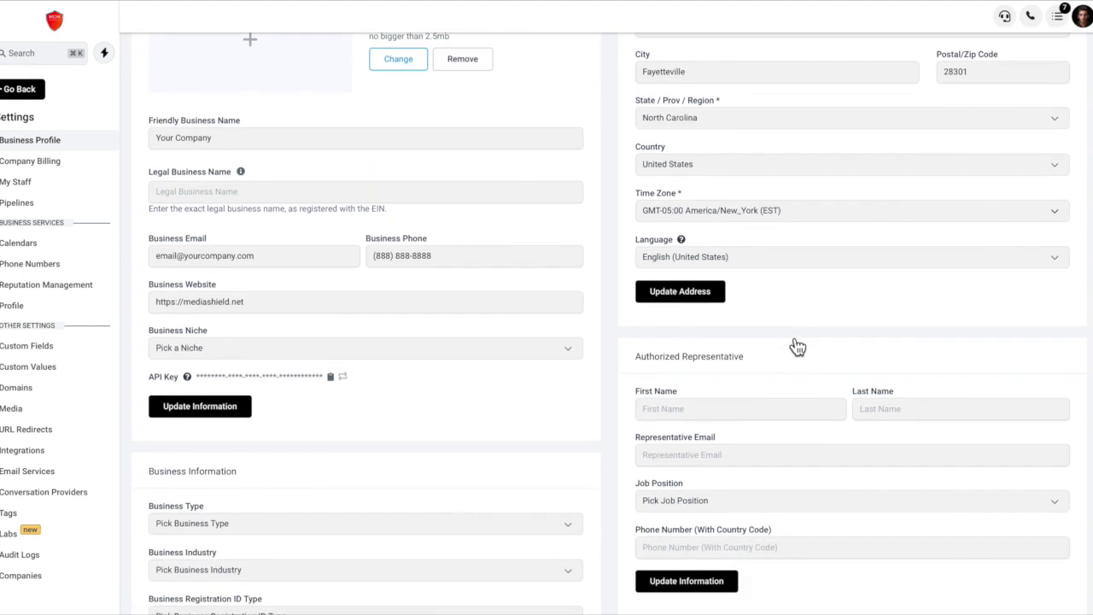
pyautogui.scroll(-6, 796, 345)
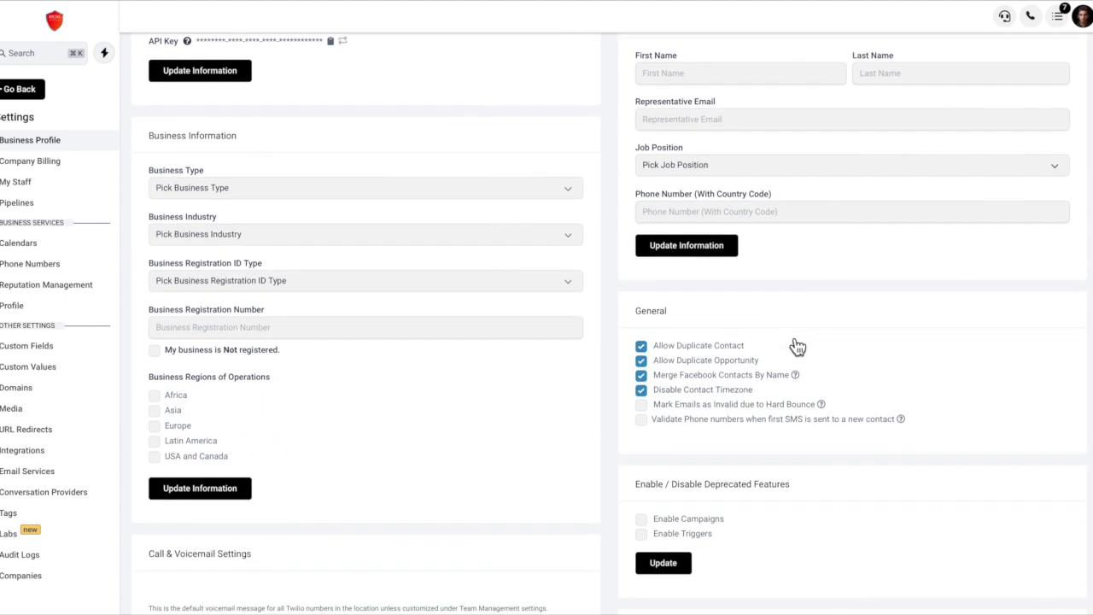
pyautogui.click(641, 327)
pyautogui.click(641, 342)
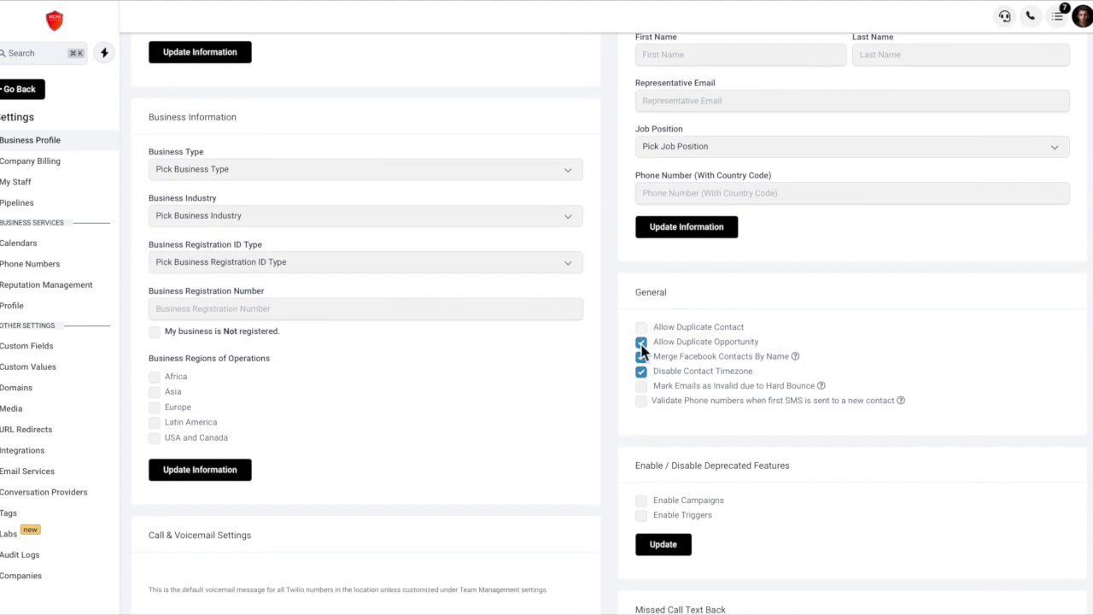
pyautogui.click(641, 358)
pyautogui.click(641, 372)
pyautogui.click(643, 328)
pyautogui.click(642, 342)
# Step: Enable marking emails as invalid due to hard bounce and validating phone numbers when the first SMS goes to a new contact
pyautogui.click(640, 374)
pyautogui.click(641, 391)
pyautogui.click(640, 375)
pyautogui.scroll(-1, 630, 384)
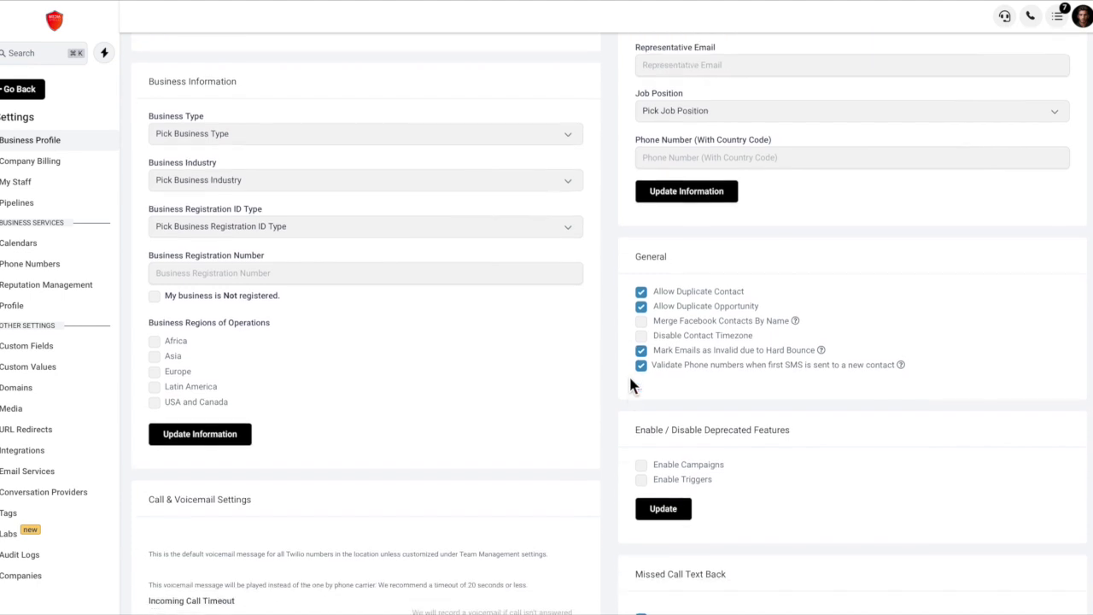
pyautogui.scroll(1, 630, 385)
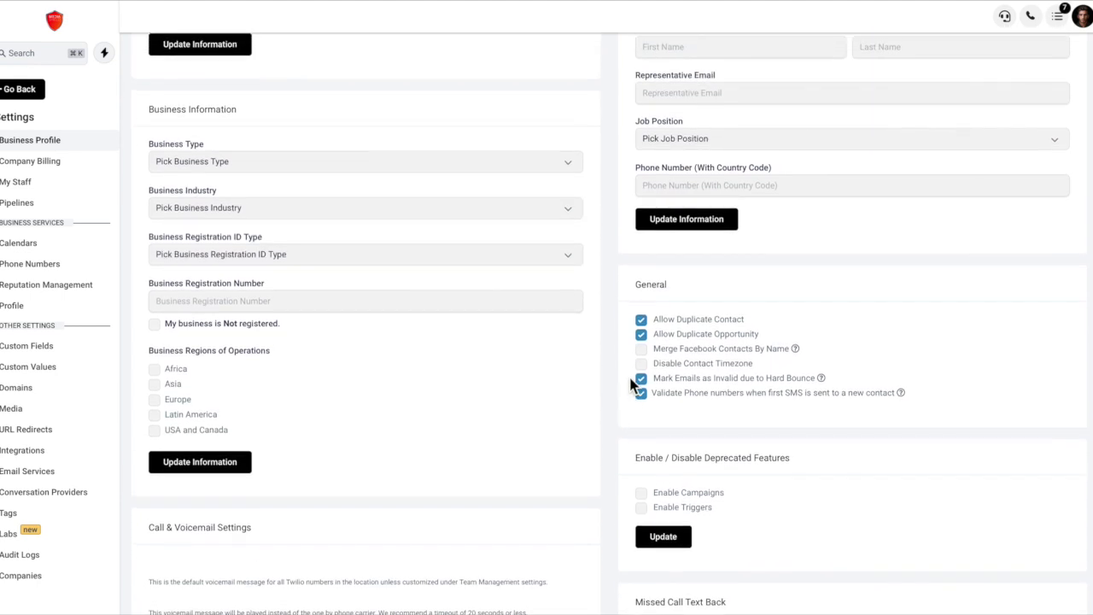
pyautogui.scroll(-2, 634, 385)
pyautogui.click(642, 413)
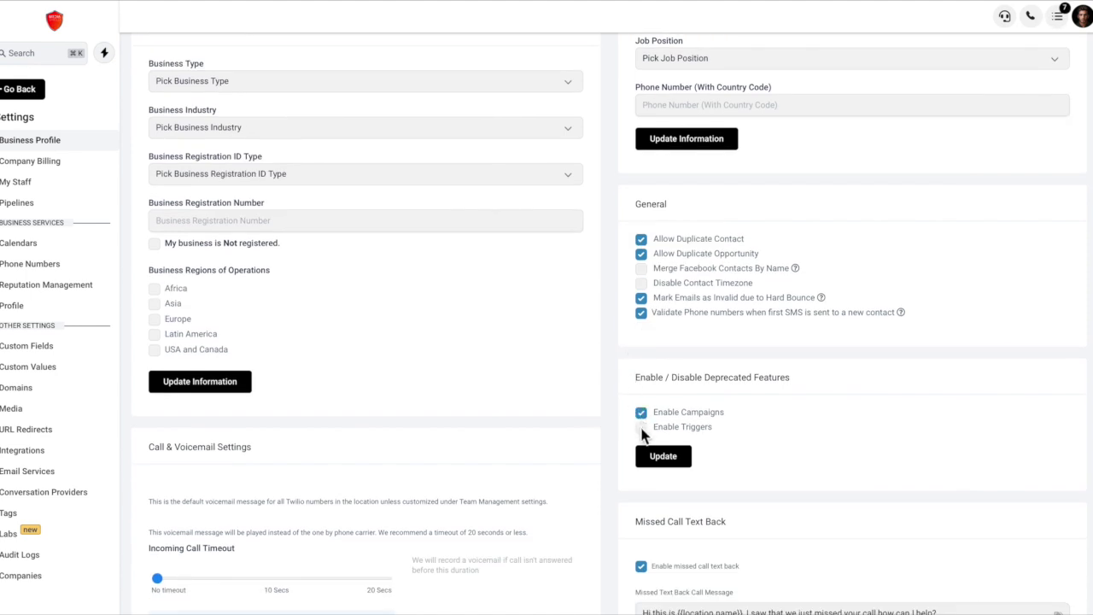
pyautogui.click(641, 412)
pyautogui.moveTo(822, 304)
pyautogui.scroll(-1, 788, 332)
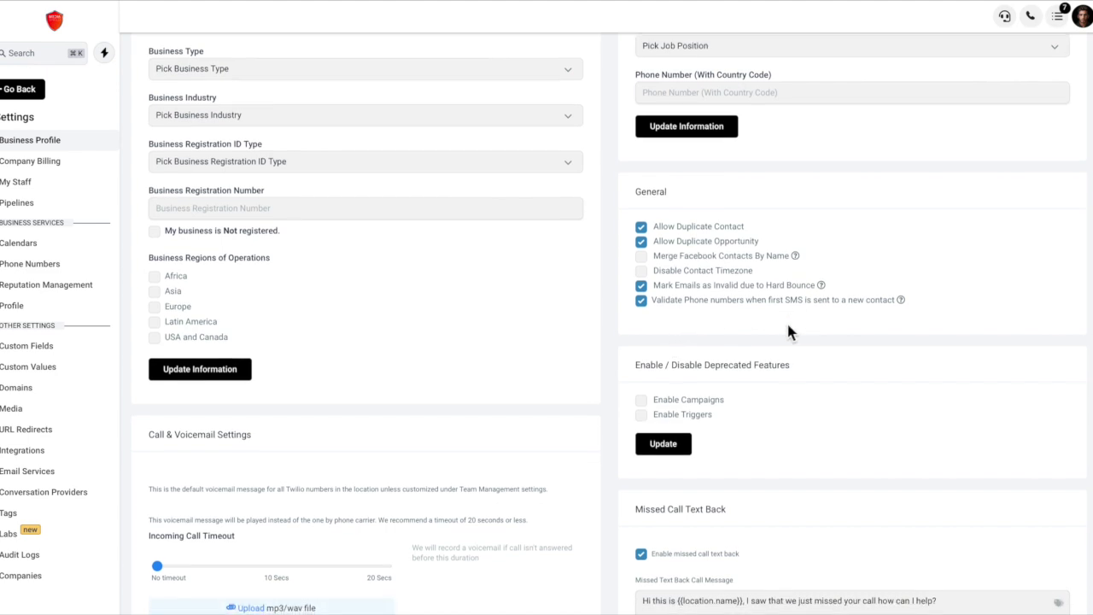
pyautogui.click(644, 398)
pyautogui.click(642, 400)
pyautogui.click(643, 412)
pyautogui.scroll(-1, 623, 419)
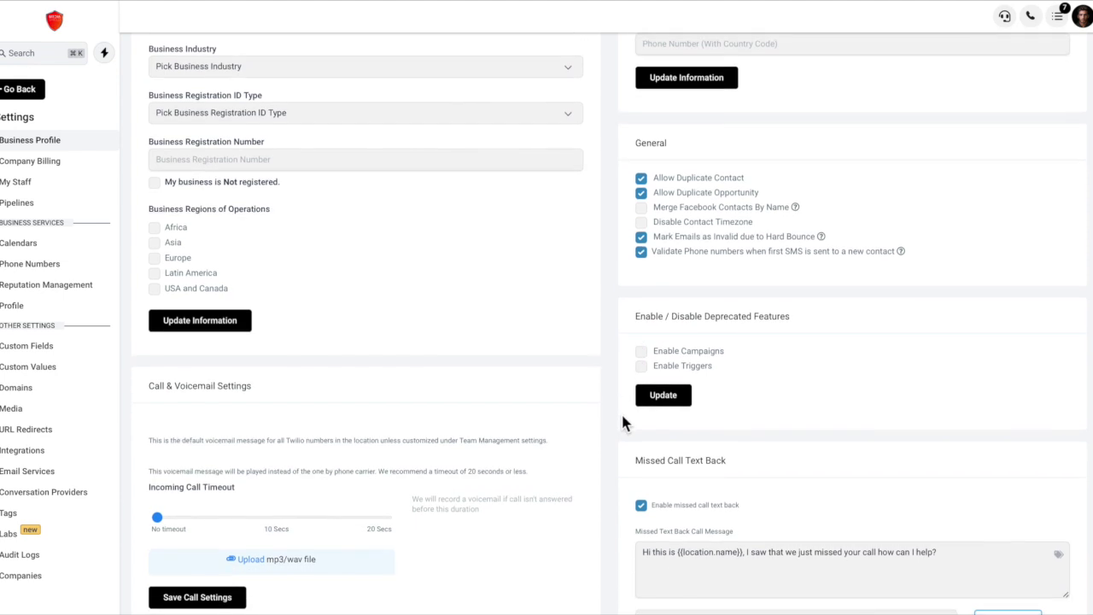
# Step: Keep the incoming call timeout at No timeout and save the missed call text back settings with the feature enabled
pyautogui.scroll(-2, 355, 369)
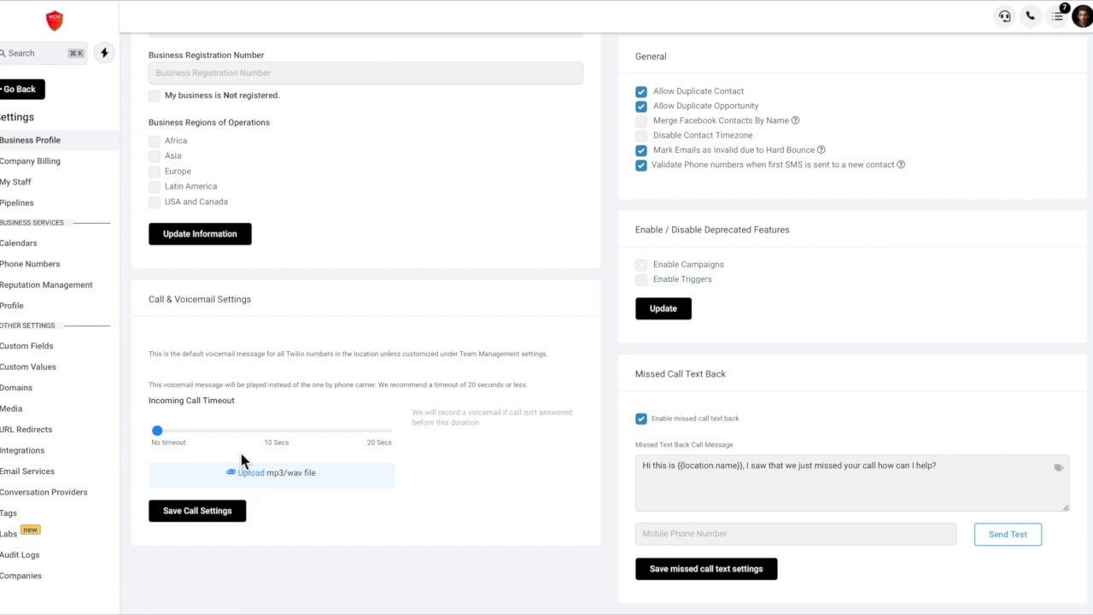
pyautogui.moveTo(158, 431)
pyautogui.mouseDown()
pyautogui.moveTo(406, 431)
pyautogui.moveTo(369, 444)
pyautogui.moveTo(158, 437)
pyautogui.mouseUp()
pyautogui.click(642, 420)
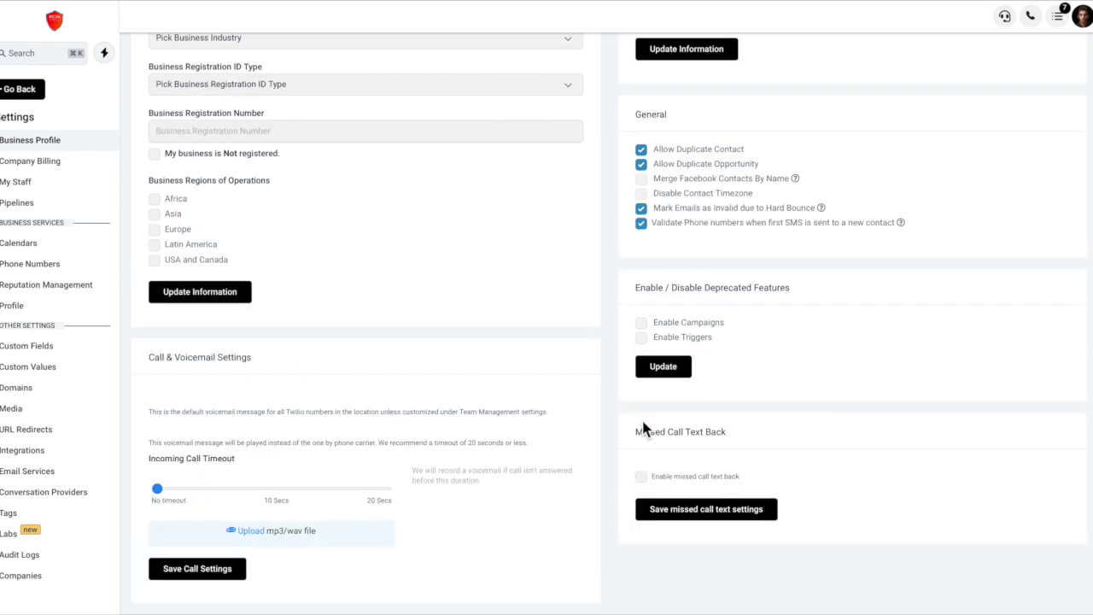
pyautogui.click(642, 477)
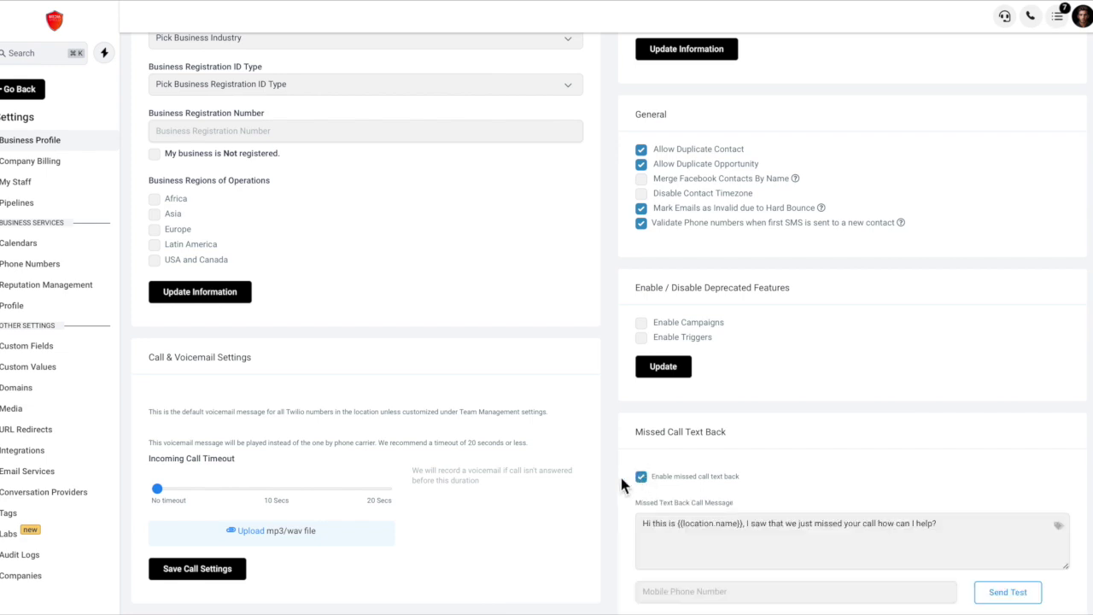
pyautogui.scroll(-1, 622, 482)
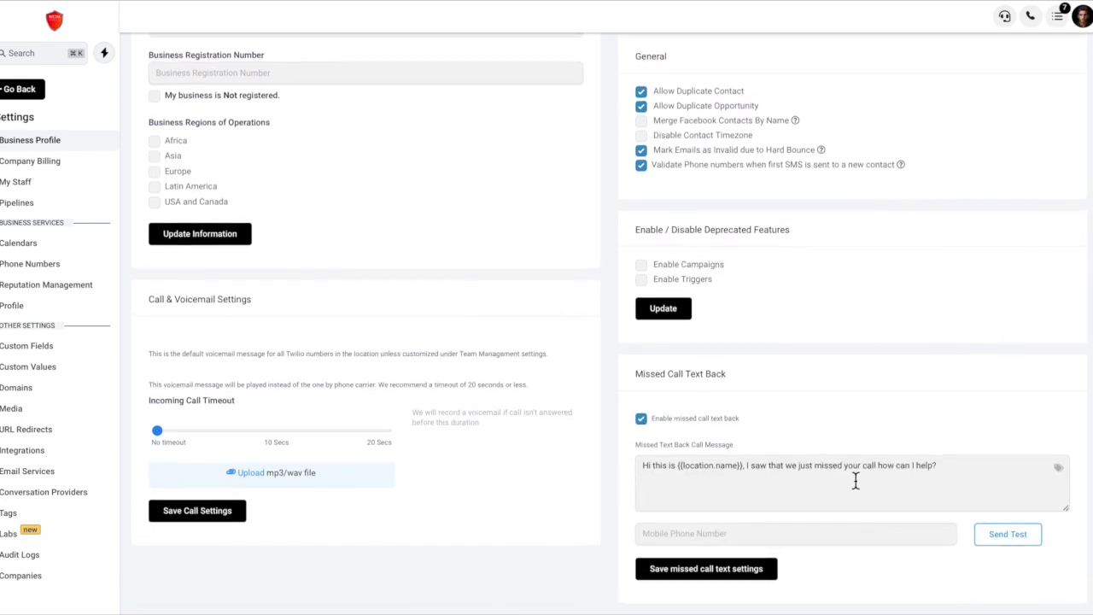
pyautogui.click(713, 570)
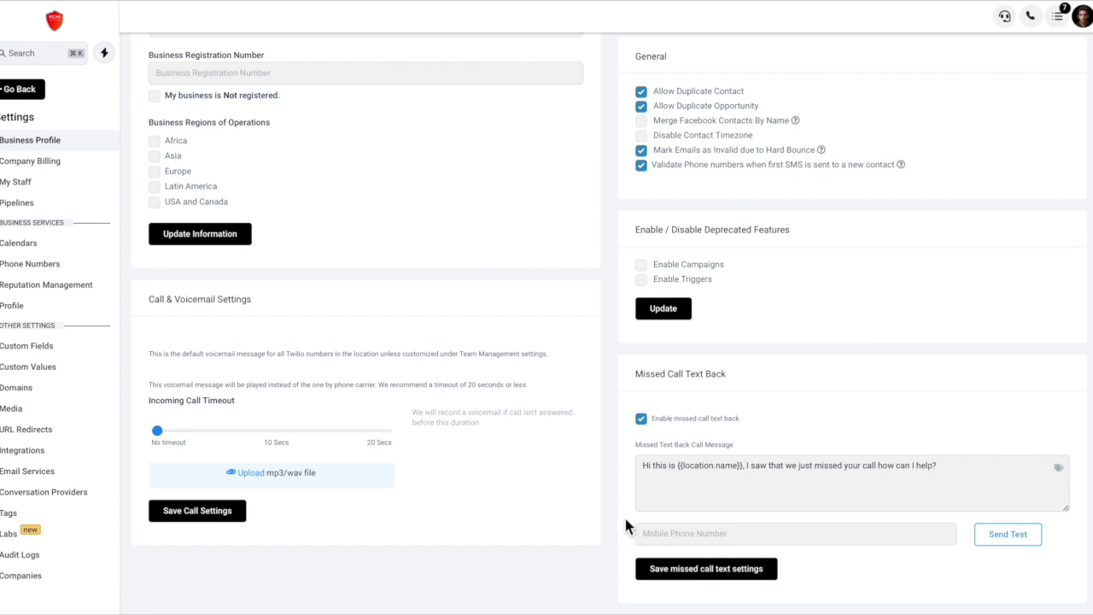